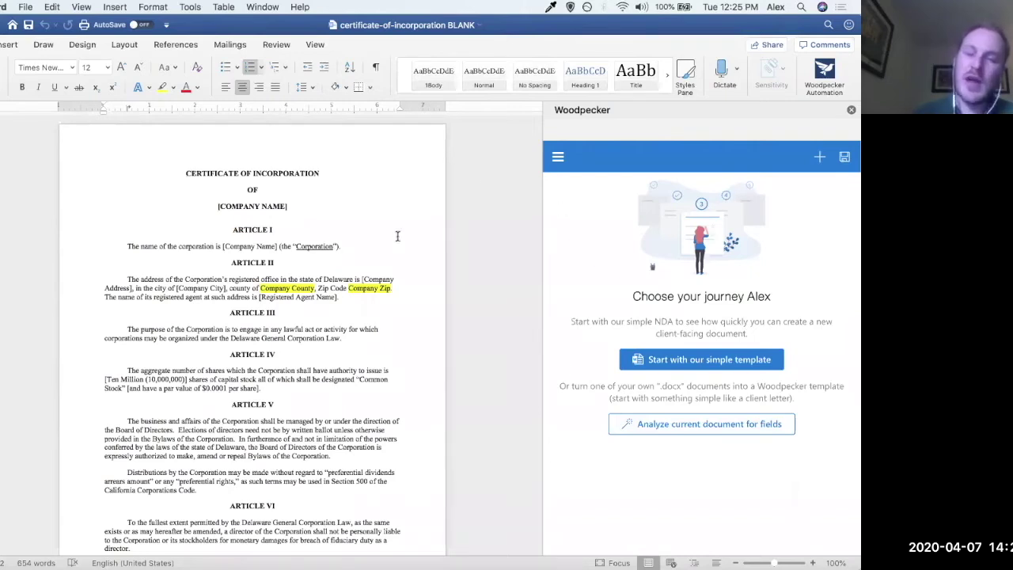
Step: Run Woodpecker's auto-template analysis to list 17 suggested fields for the certificate
click(310, 224)
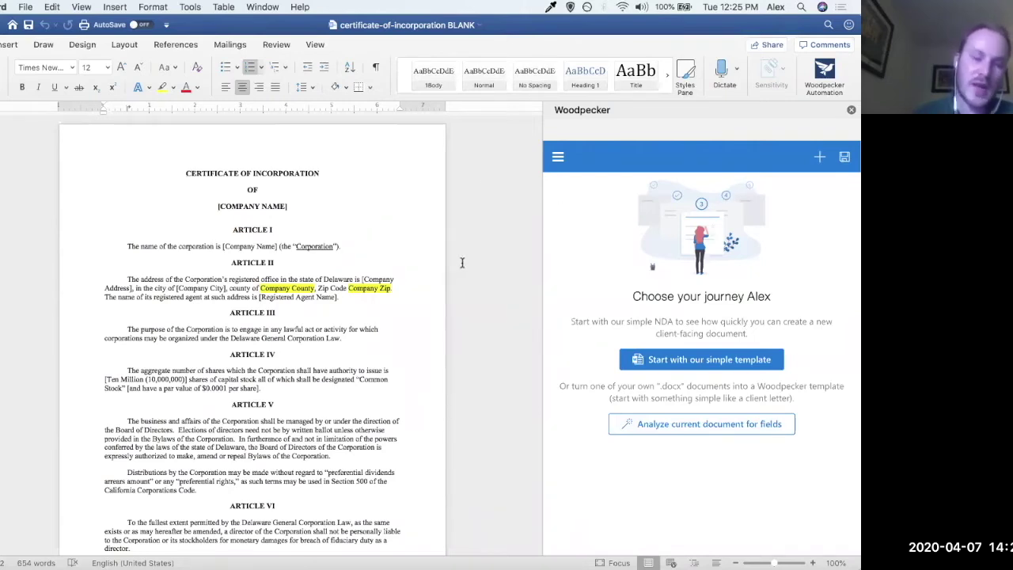
click(672, 425)
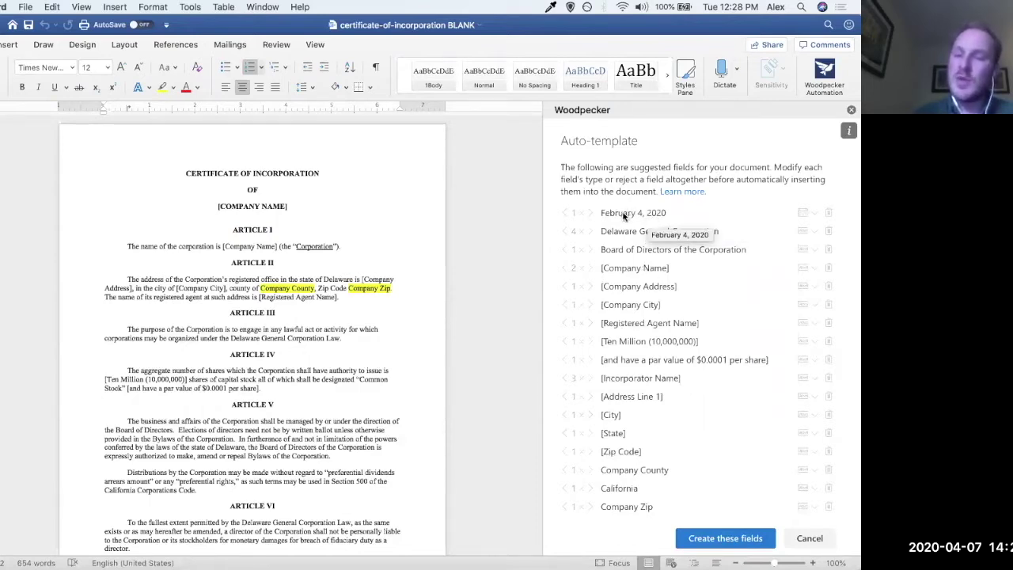
Step: Check where February 4, 2020 and Delaware General Corporation occur, then reject Delaware General Corporation
click(590, 213)
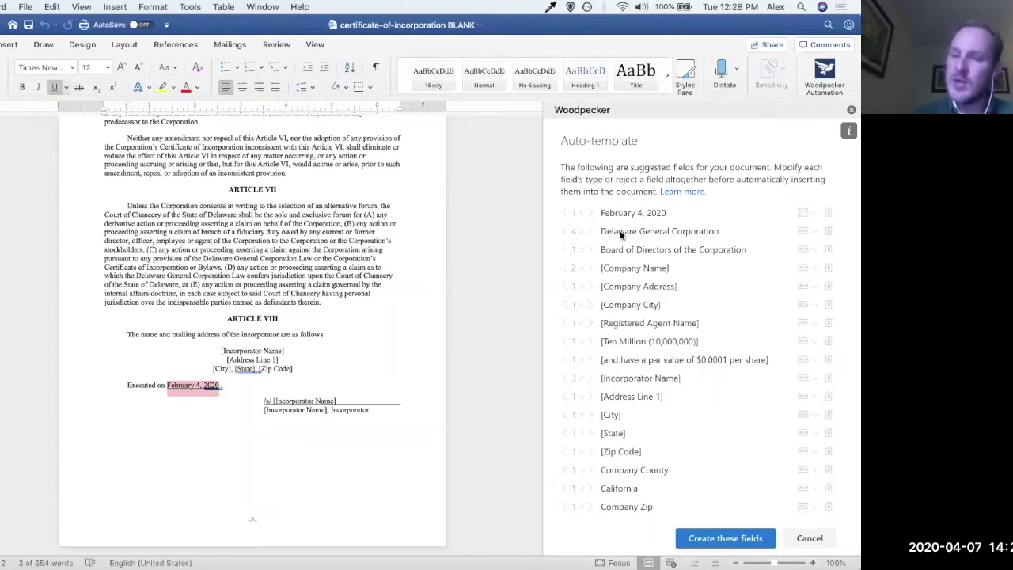
click(589, 230)
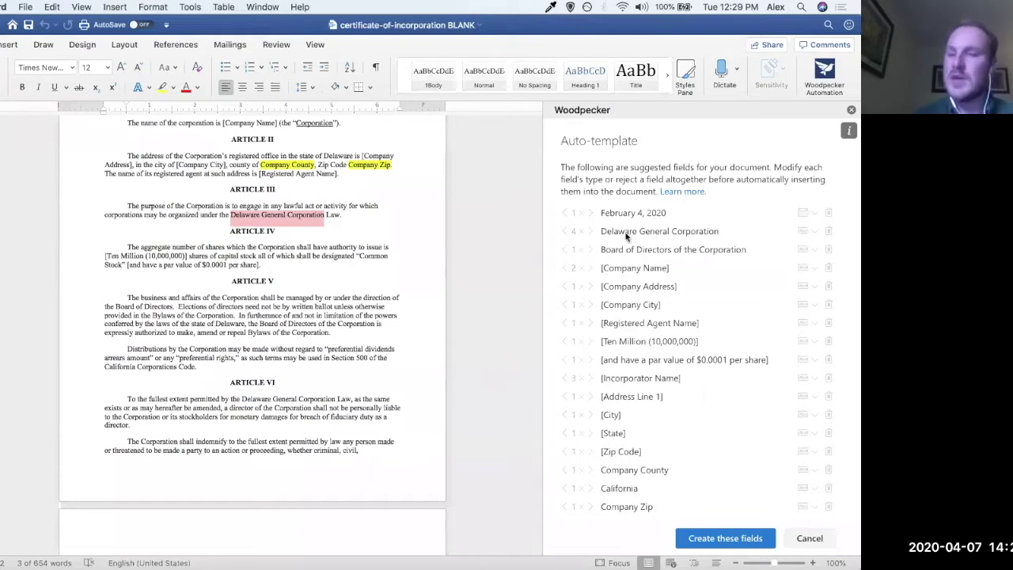
click(829, 234)
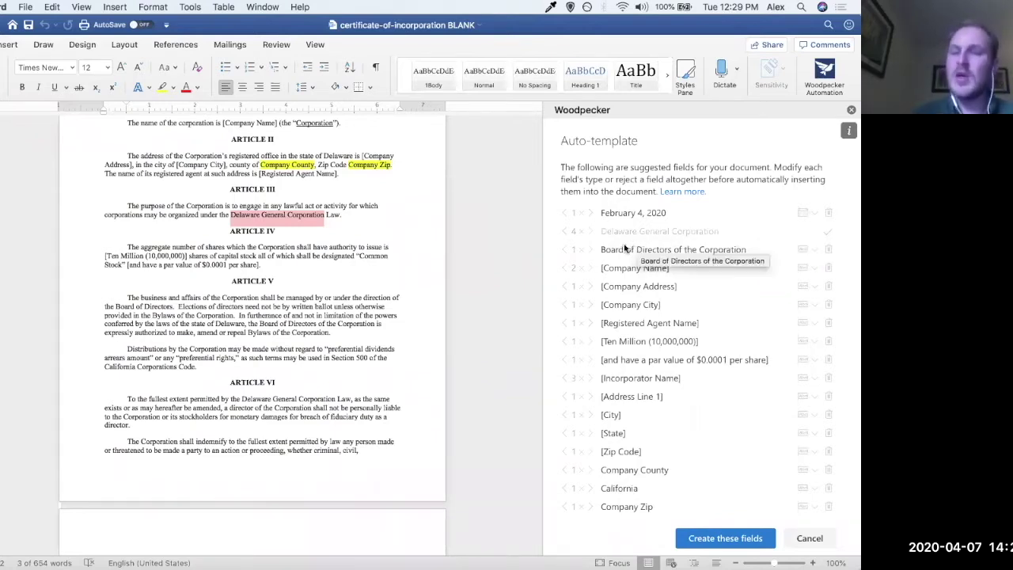
Step: Reject the Board of Directors of the Corporation and California suggestions after checking their occurrences
click(592, 250)
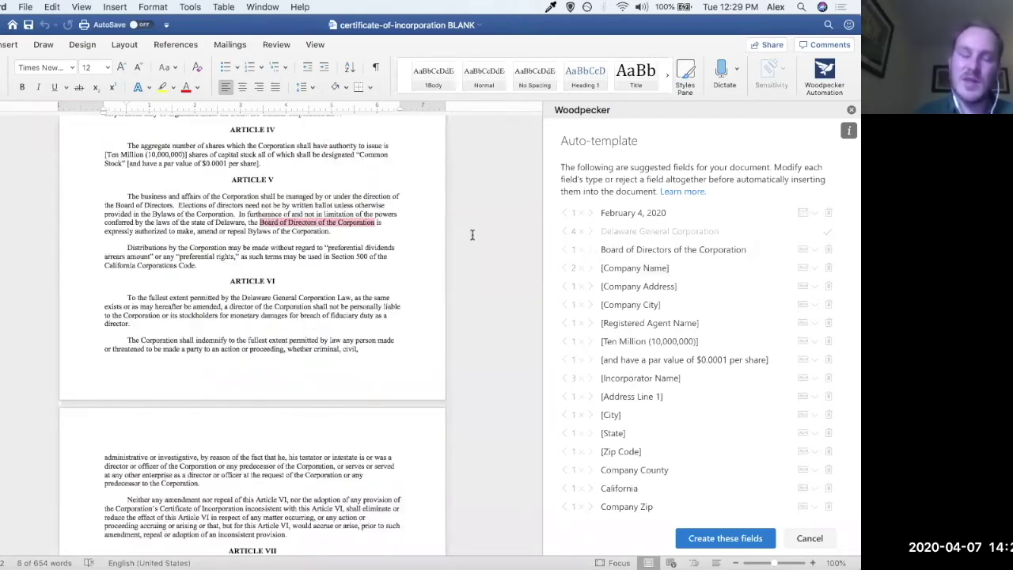
click(828, 249)
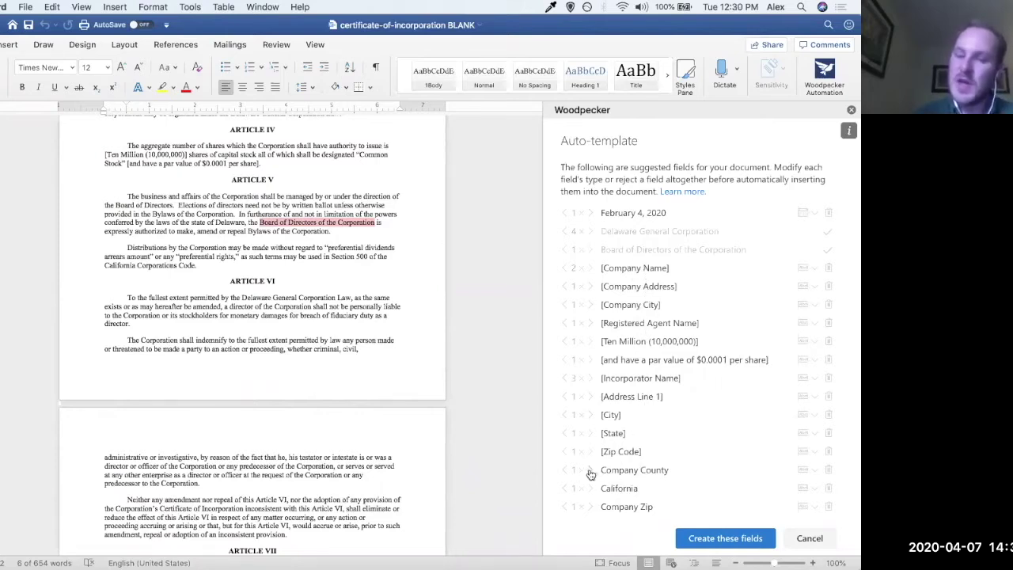
scroll(403, 334, up, 5)
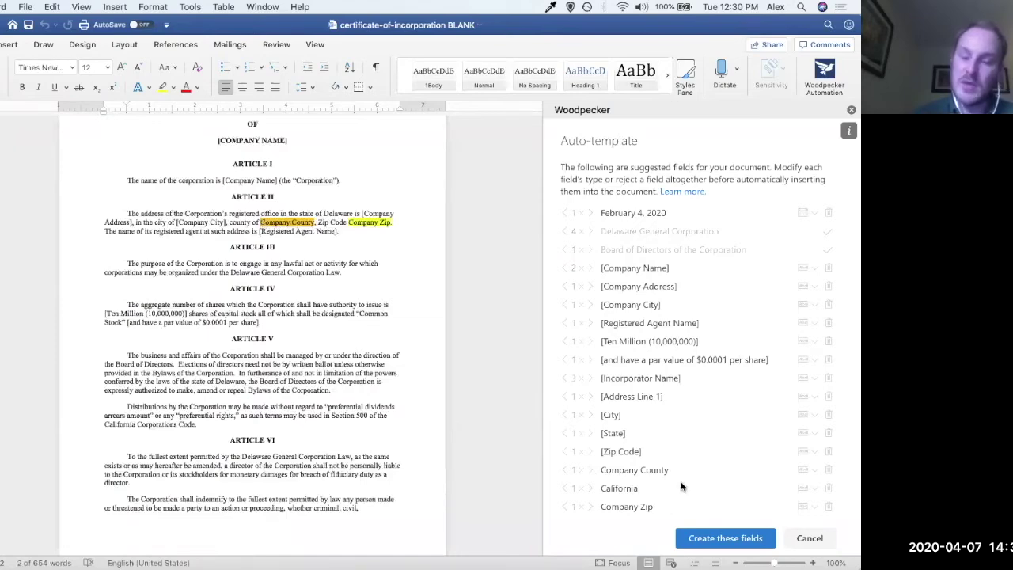
click(588, 490)
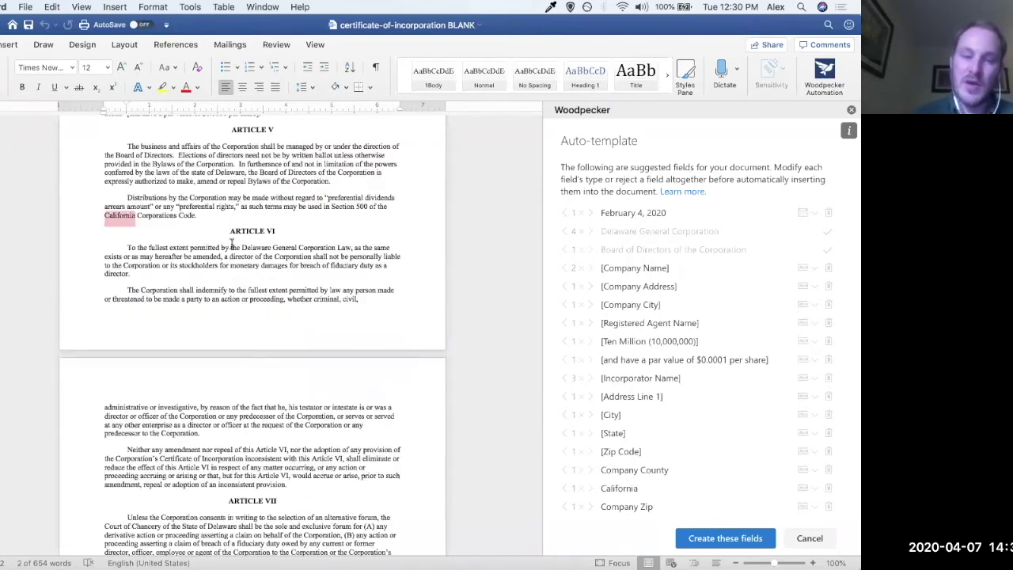
double_click(132, 218)
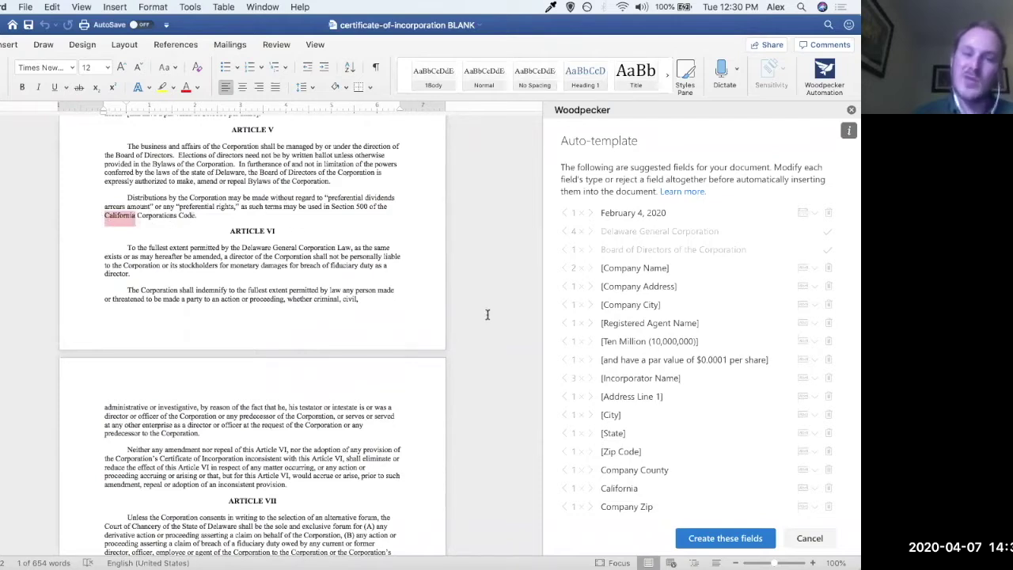
click(828, 489)
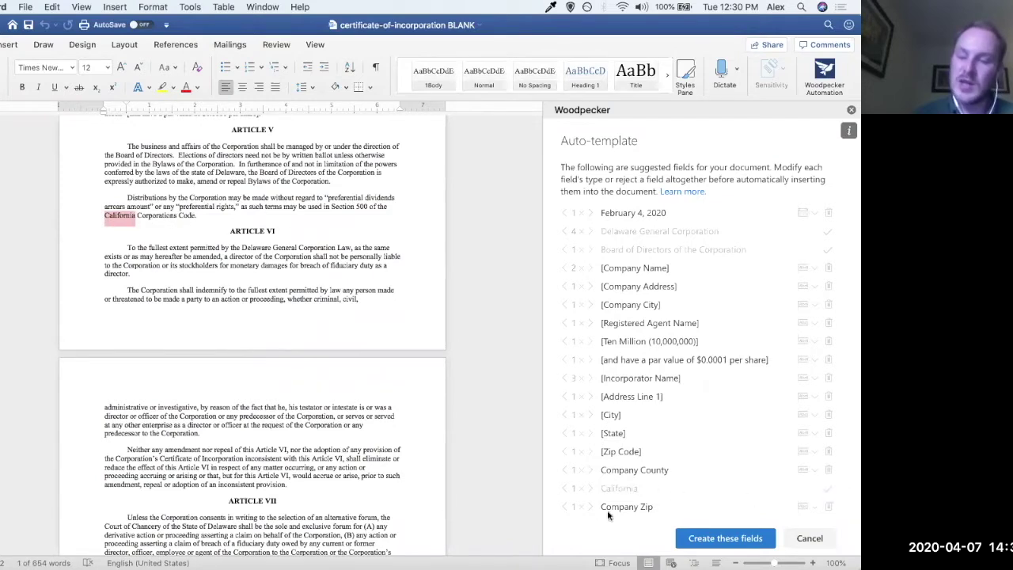
click(591, 507)
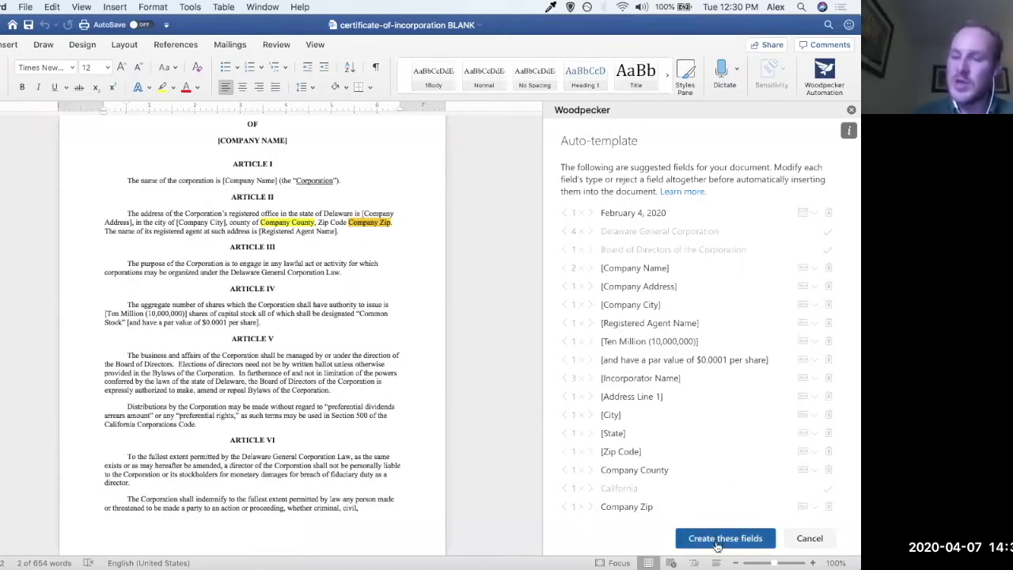
Step: Create Woodpecker fields from the remaining suggestions, Date through Incorporator Name
click(725, 539)
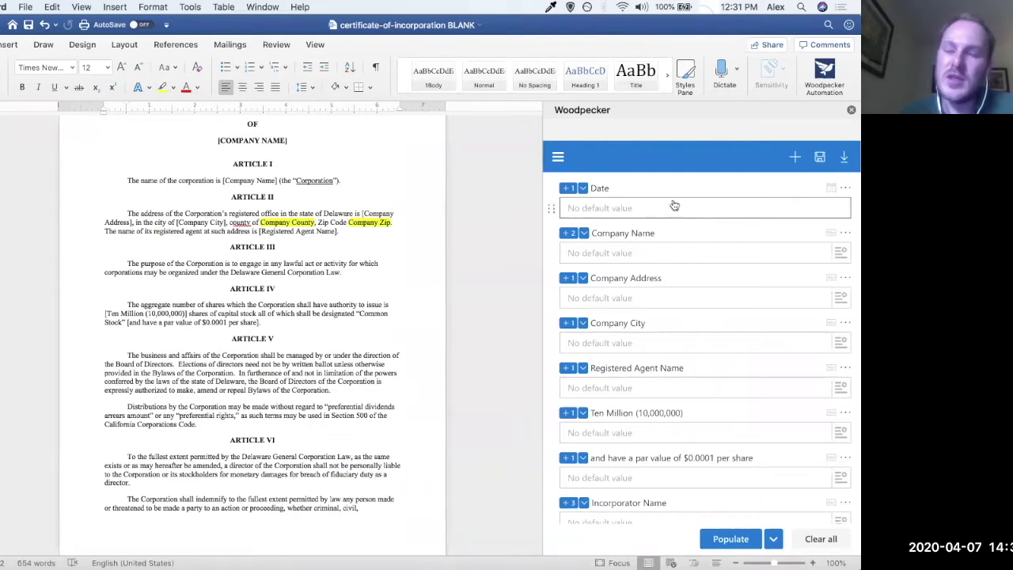
drag(687, 413, 508, 372)
scroll(647, 413, down, 2)
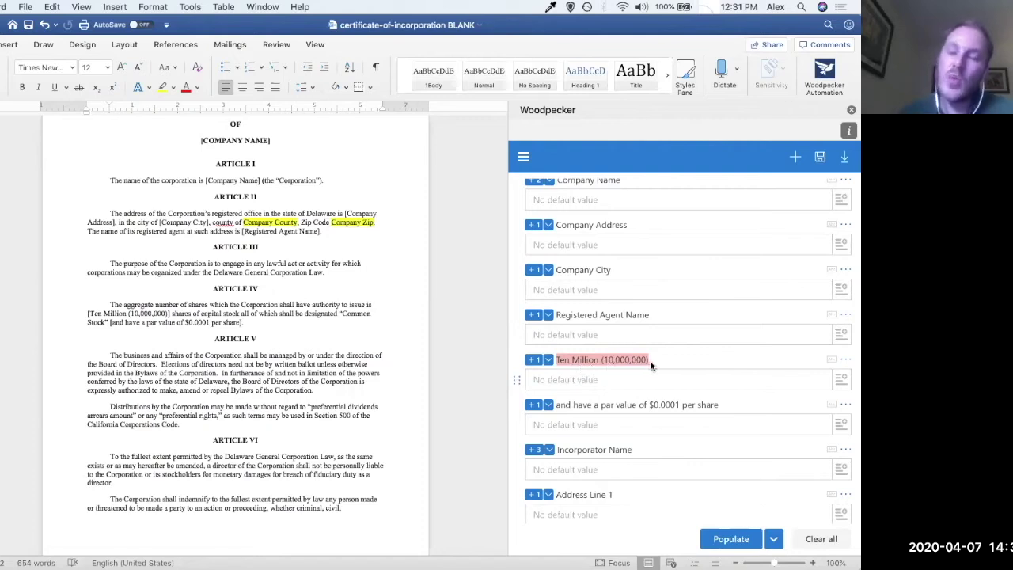
scroll(610, 341, up, 2)
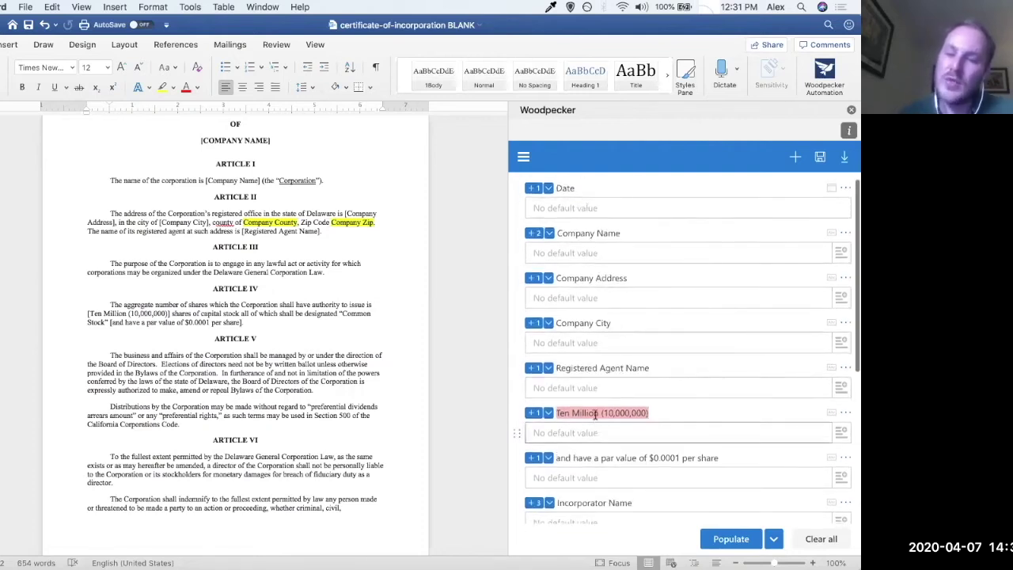
scroll(595, 415, down, 3)
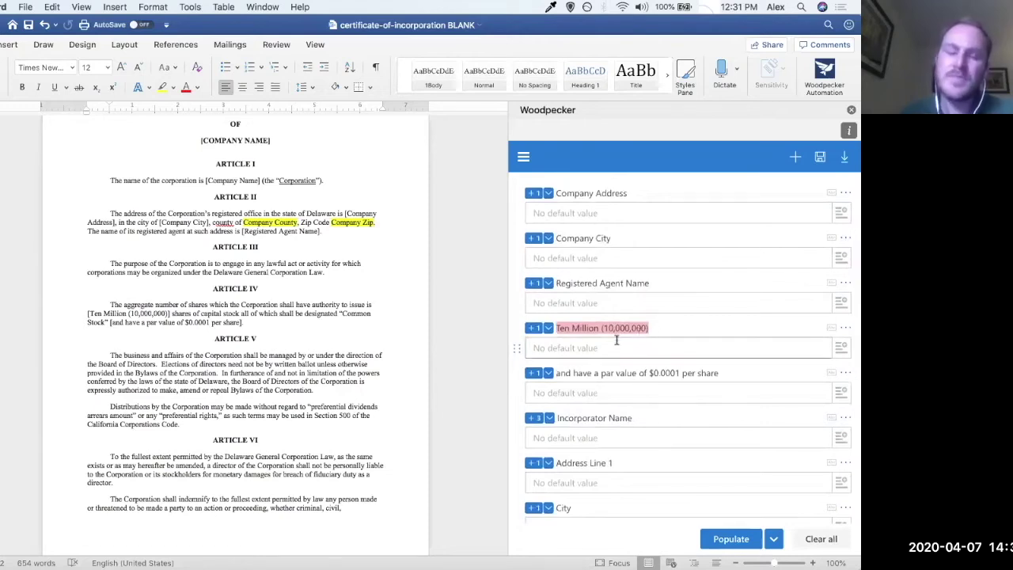
click(549, 328)
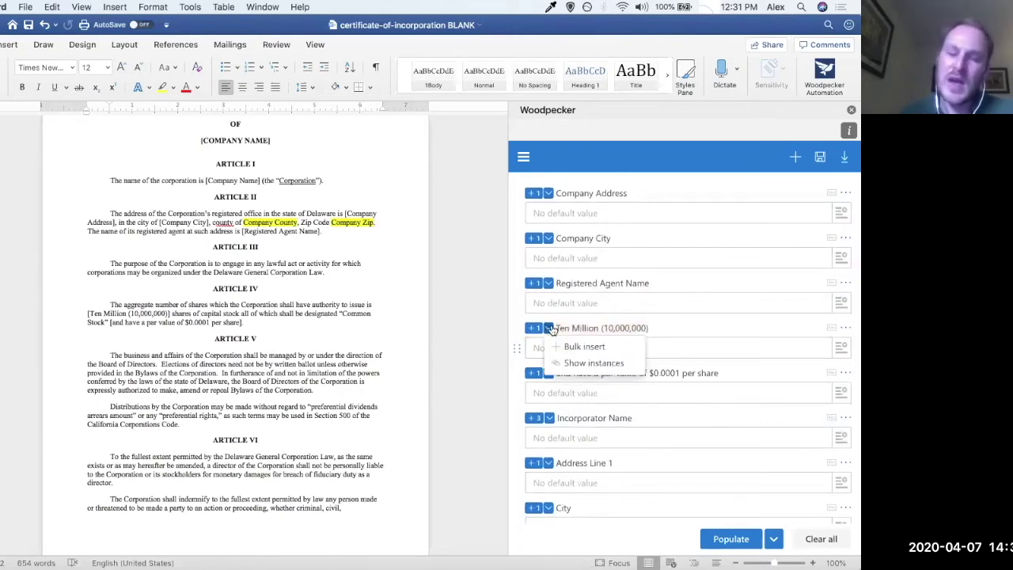
click(578, 364)
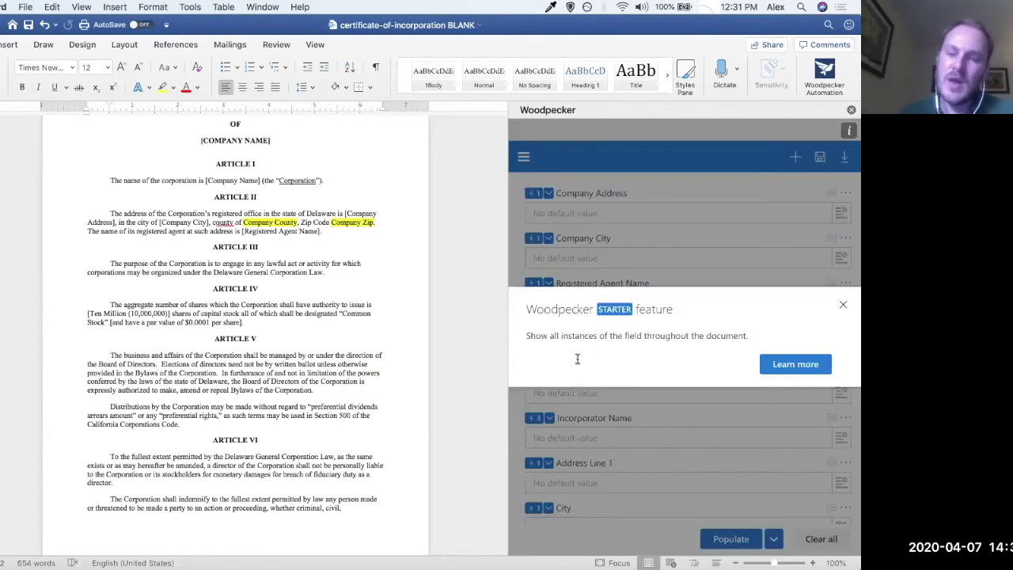
click(842, 307)
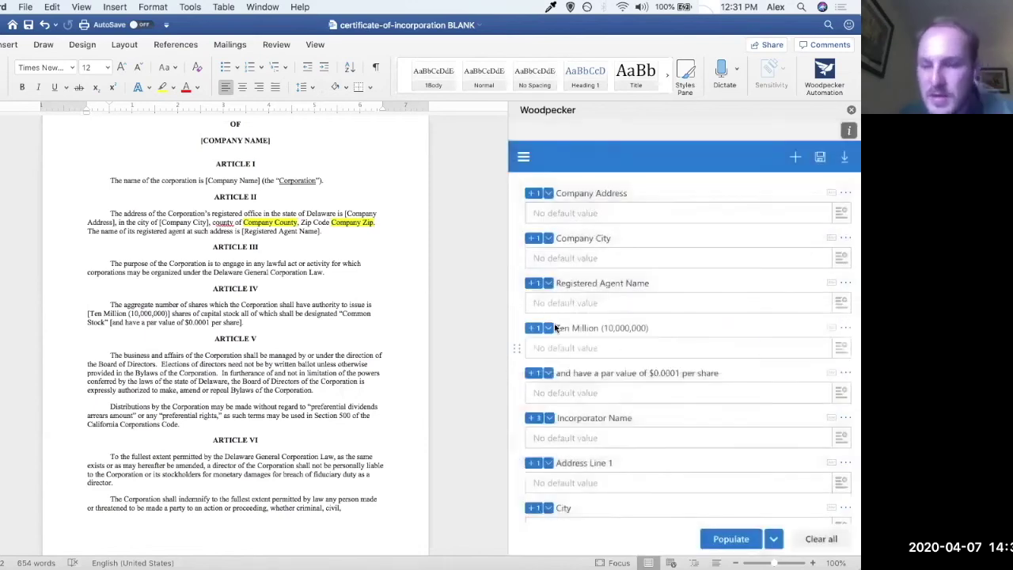
click(849, 130)
click(784, 176)
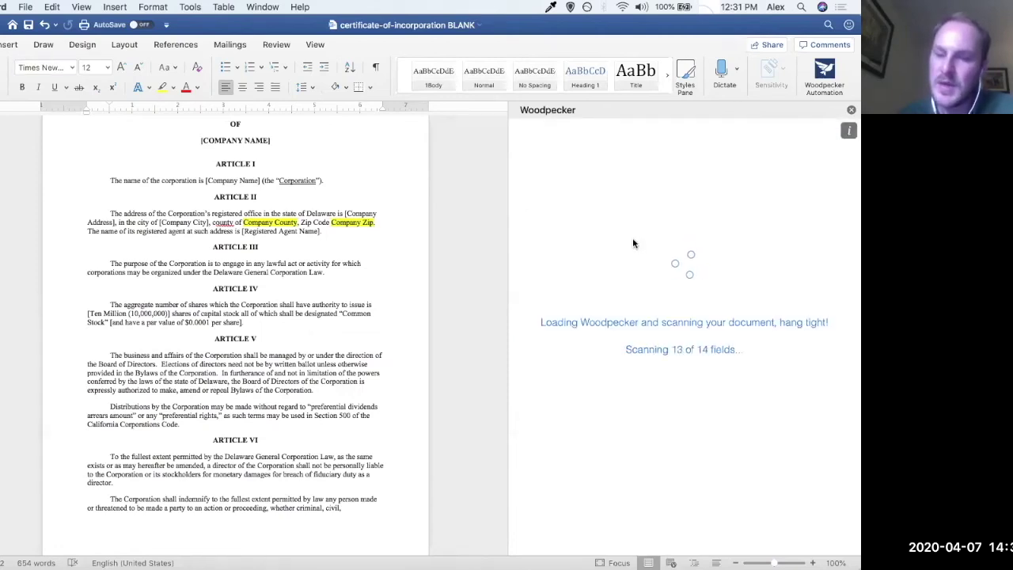
scroll(626, 265, down, 2)
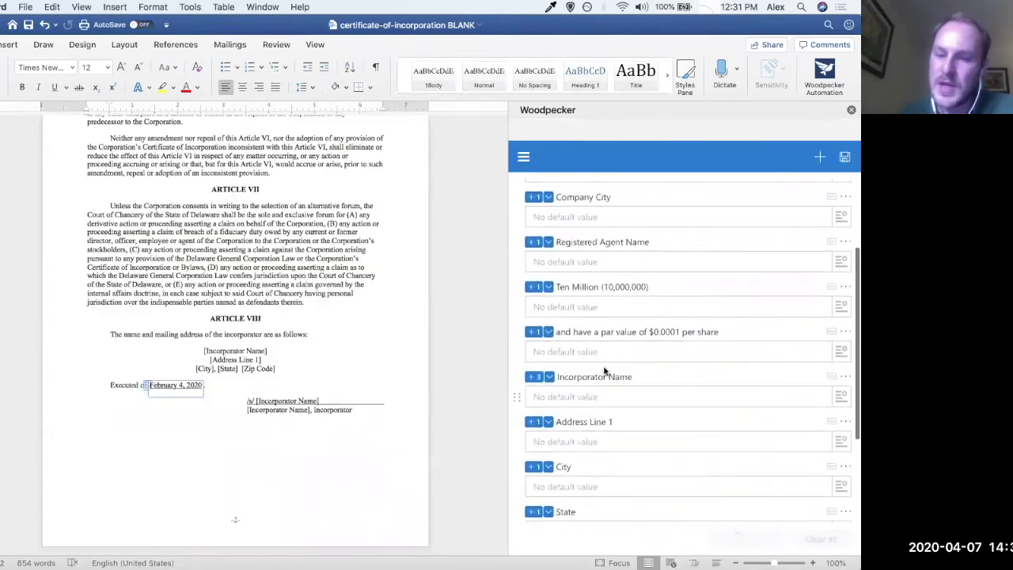
click(381, 335)
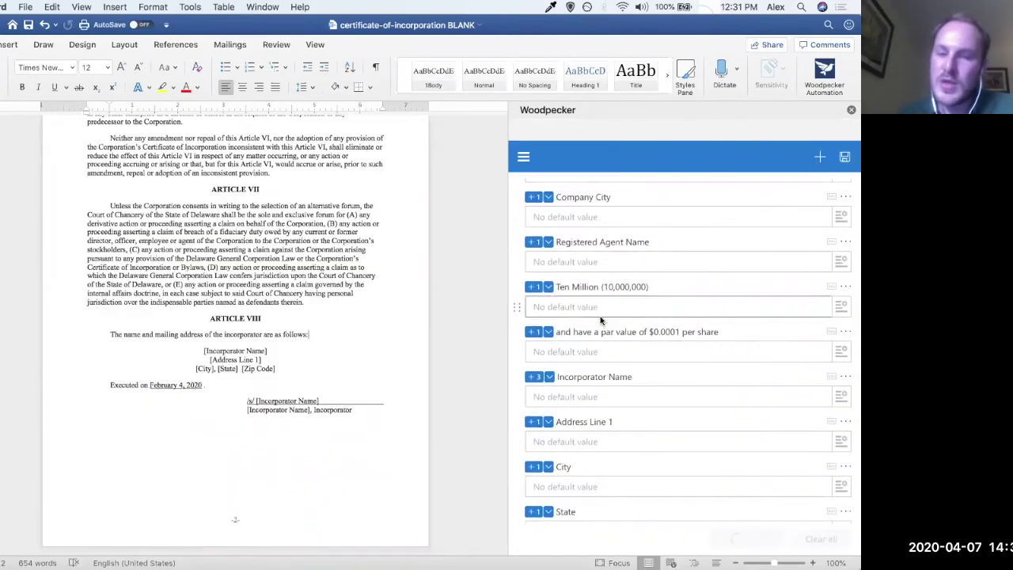
scroll(364, 310, up, 1)
scroll(365, 309, up, 15)
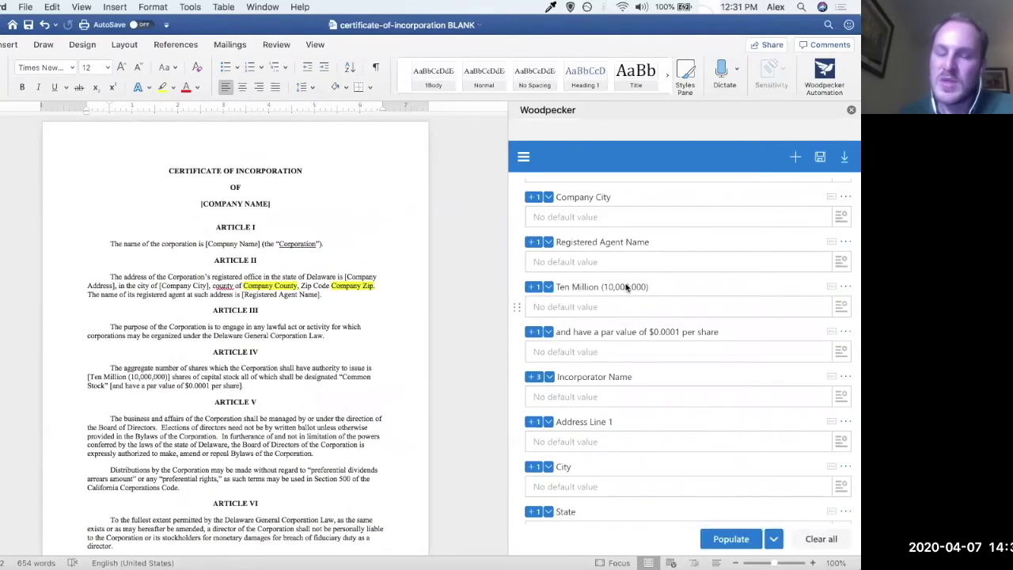
Step: Rename the Ten Million (10,000,000) field to 'Number of Shares' after reviewing its instances
click(549, 287)
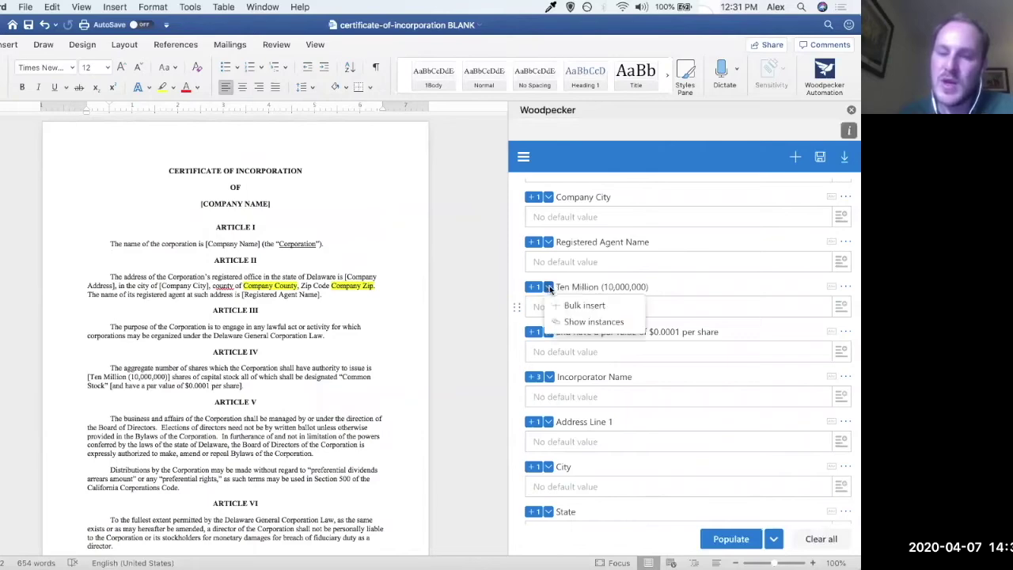
click(586, 321)
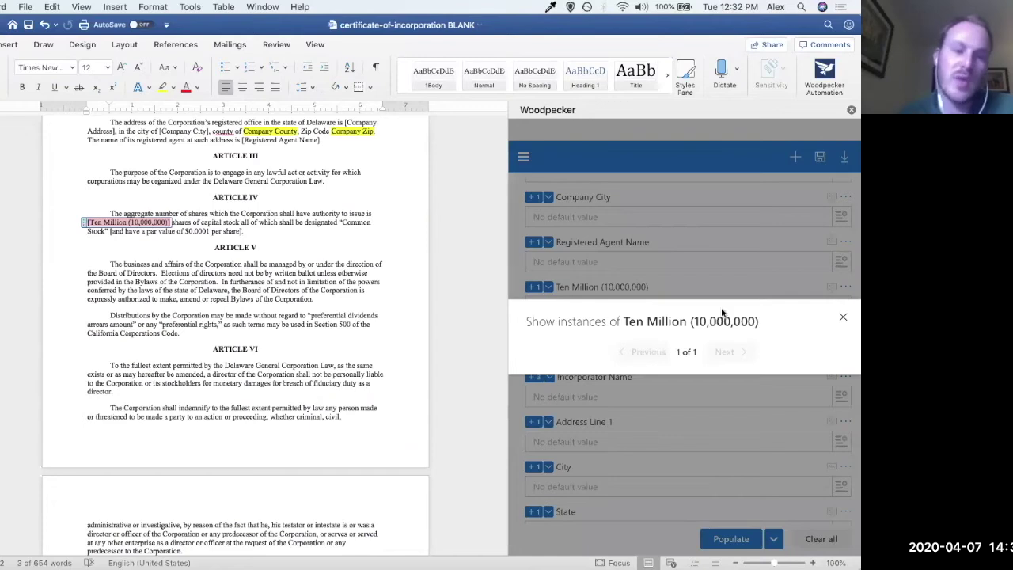
click(842, 317)
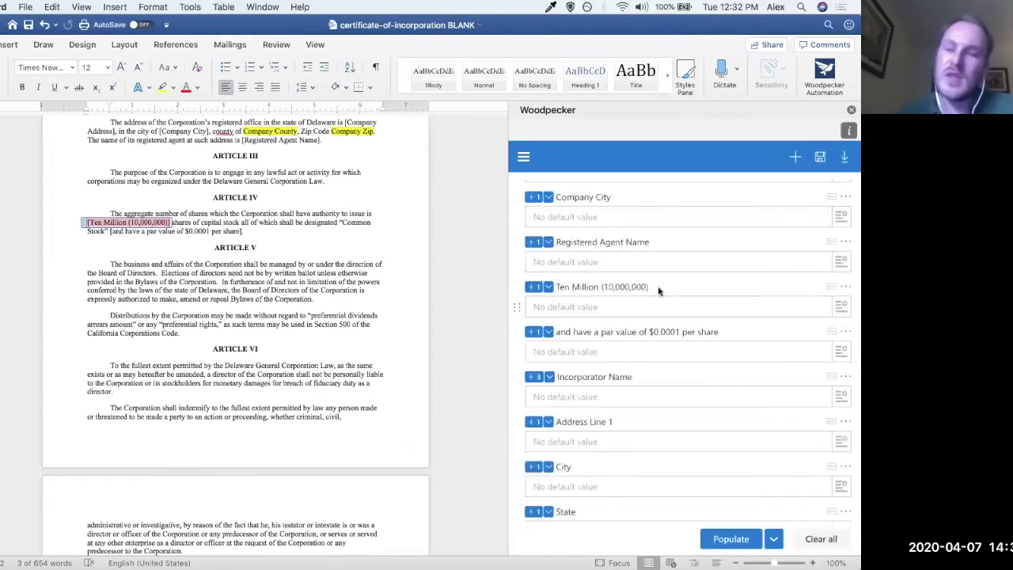
click(845, 288)
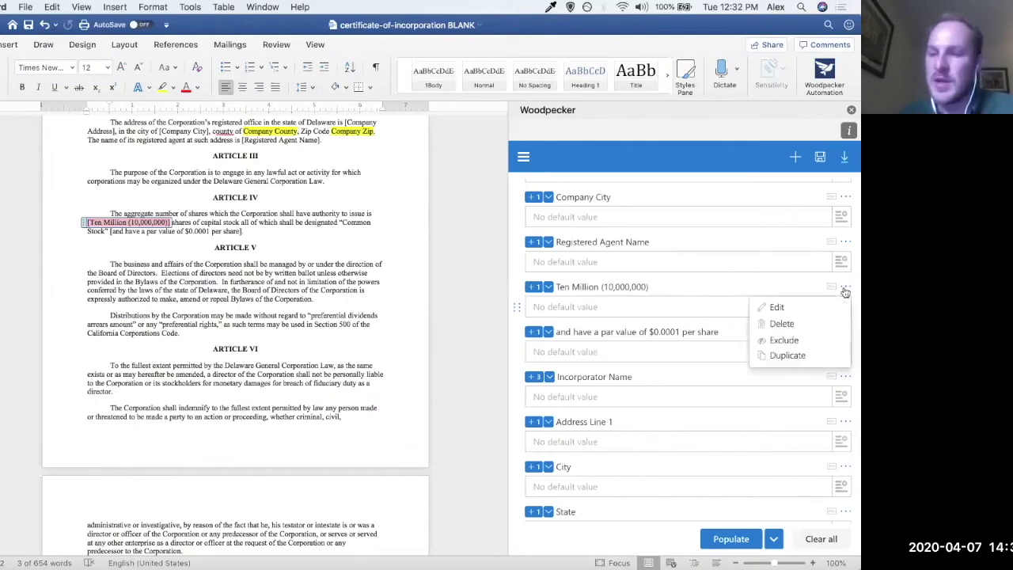
click(801, 311)
triple_click(636, 263)
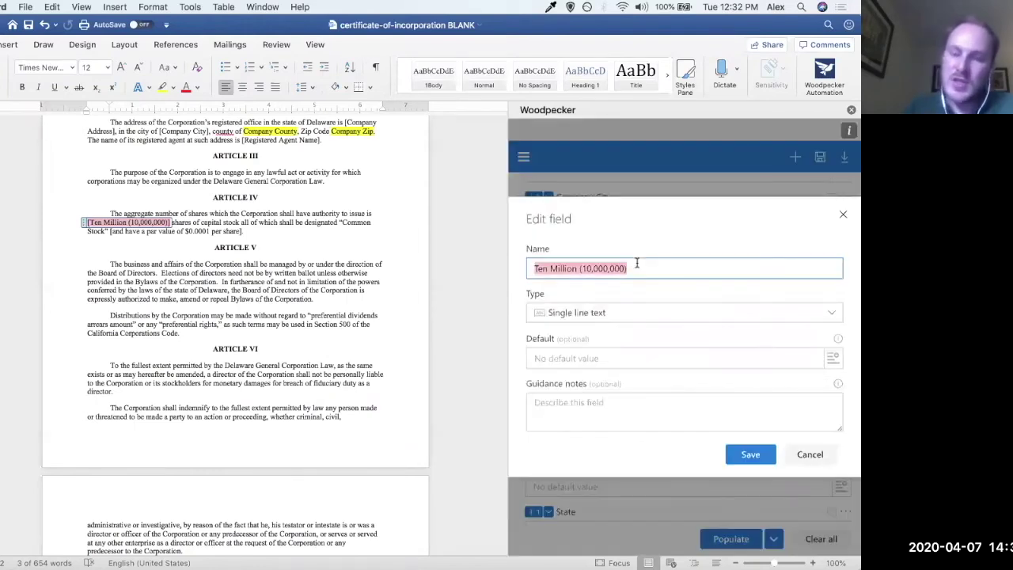
text(Number)
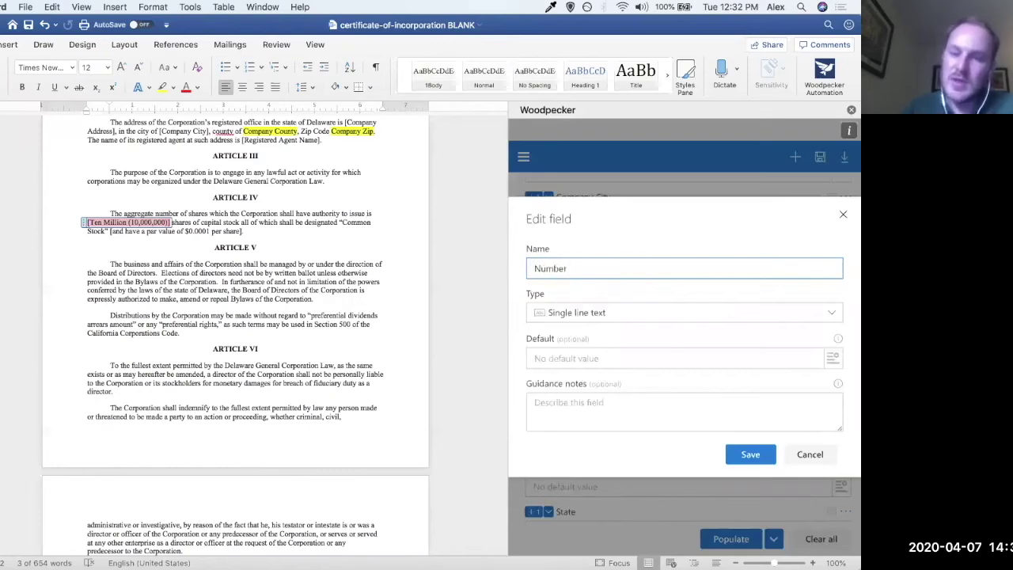
text( of Shares)
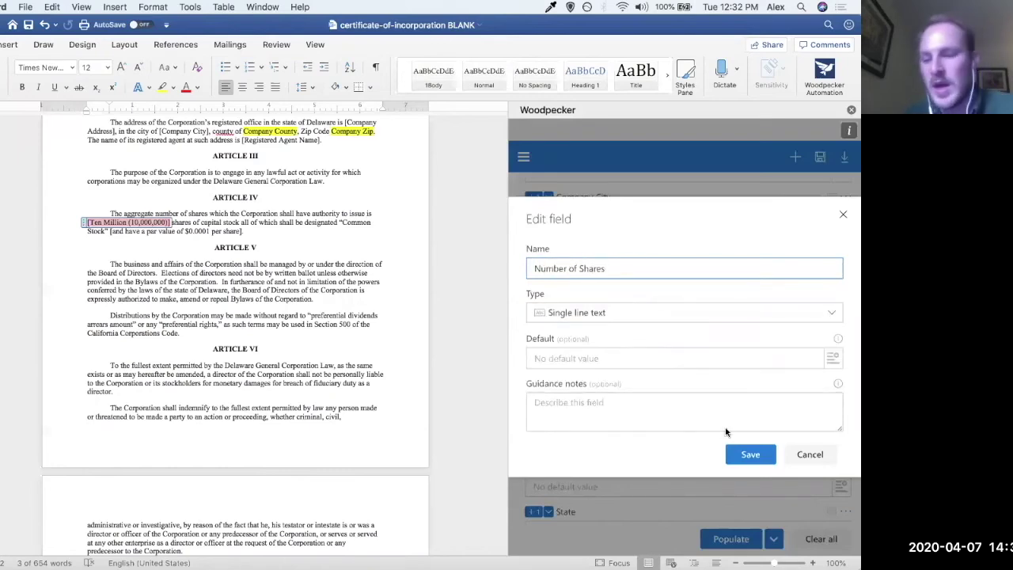
click(749, 455)
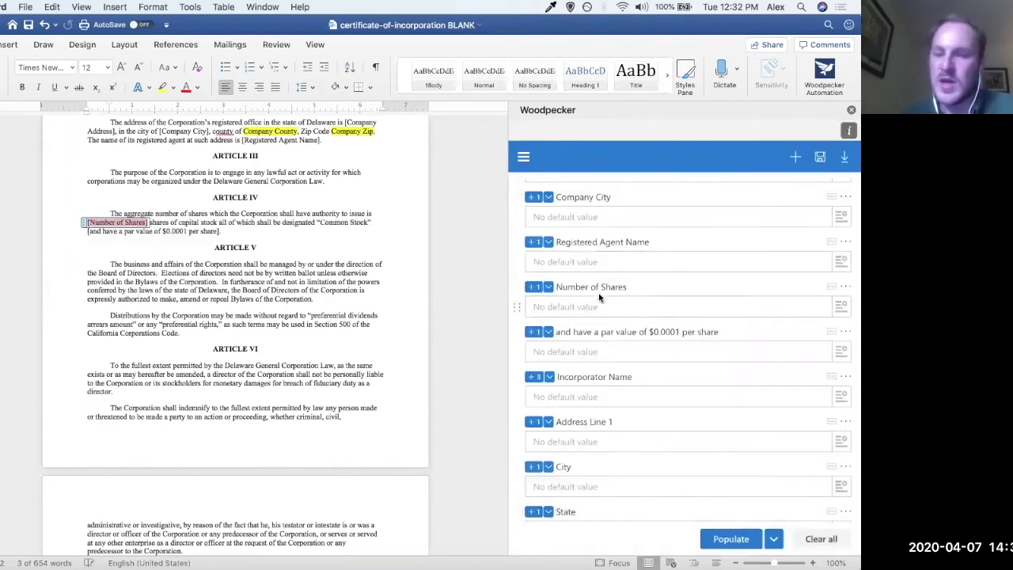
Step: Review where the par value field appears in Article IV
click(549, 333)
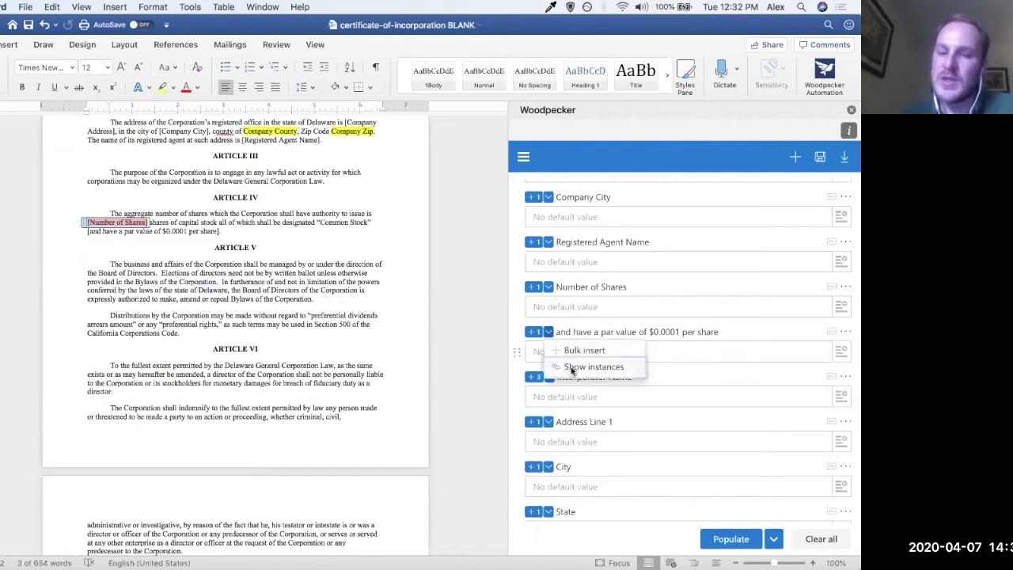
click(581, 368)
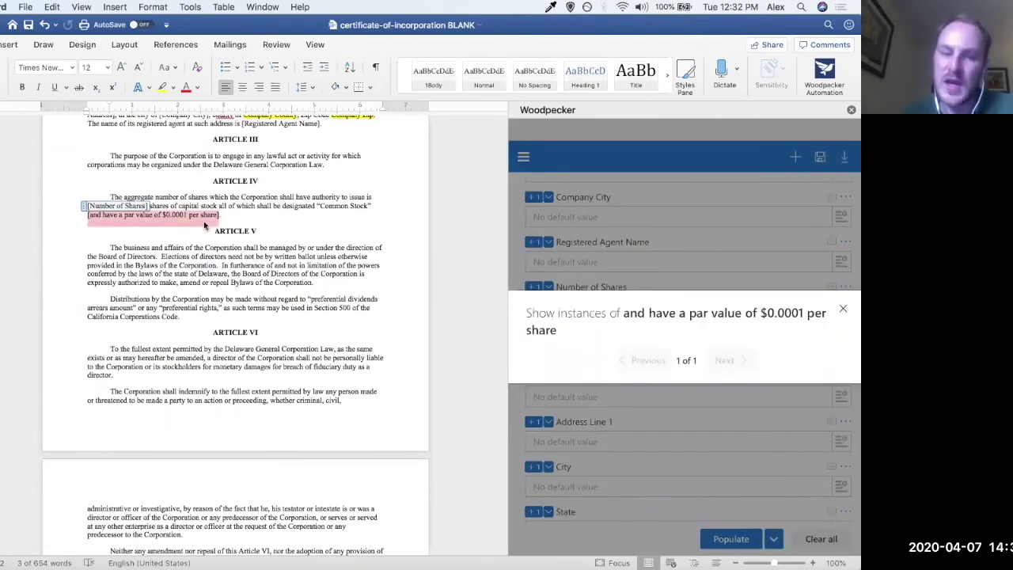
click(843, 308)
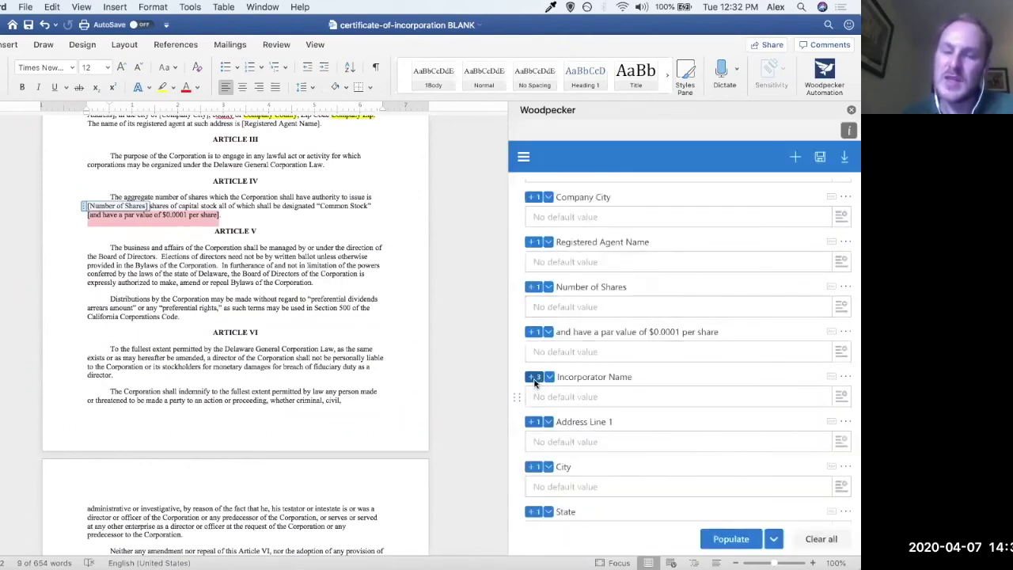
mouse_move(535, 383)
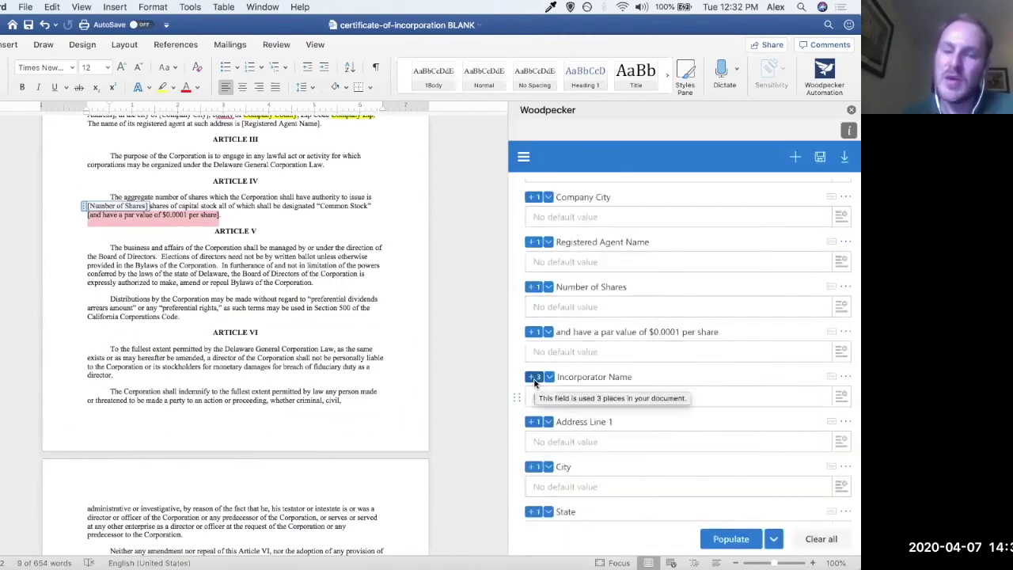
click(549, 332)
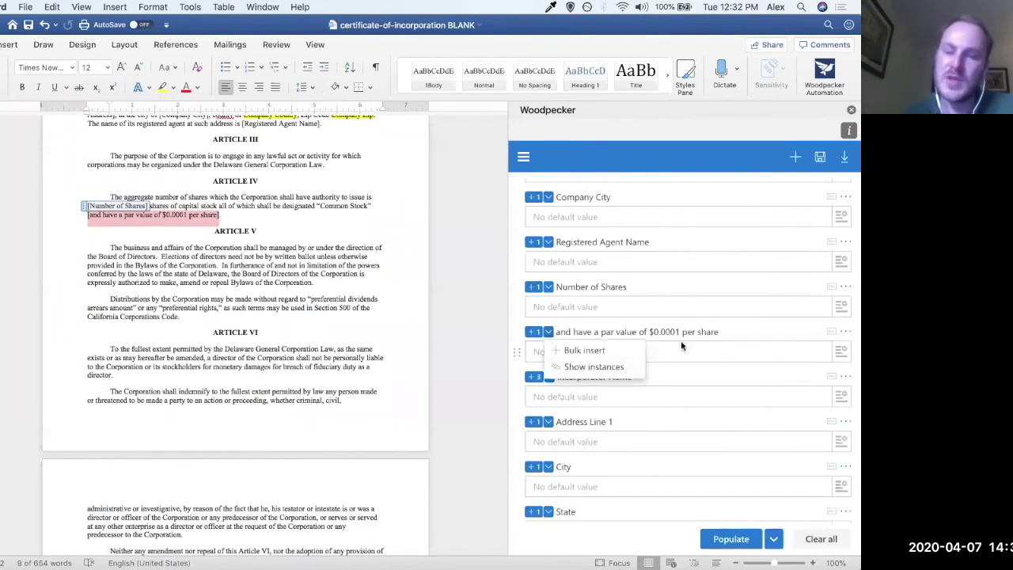
click(600, 338)
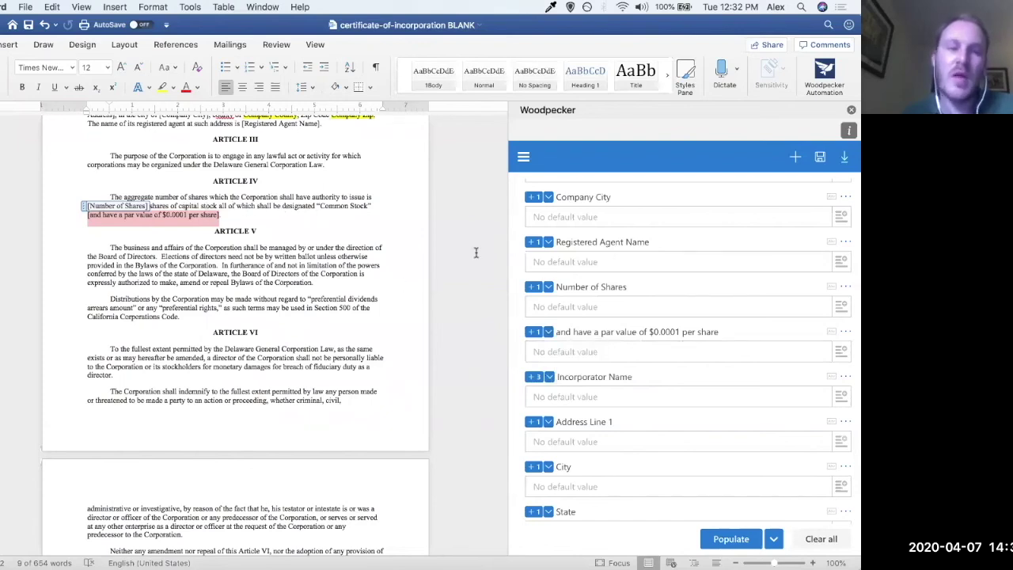
Step: Rename the par value field to 'Par Value' and clear its highlight in the document
click(846, 332)
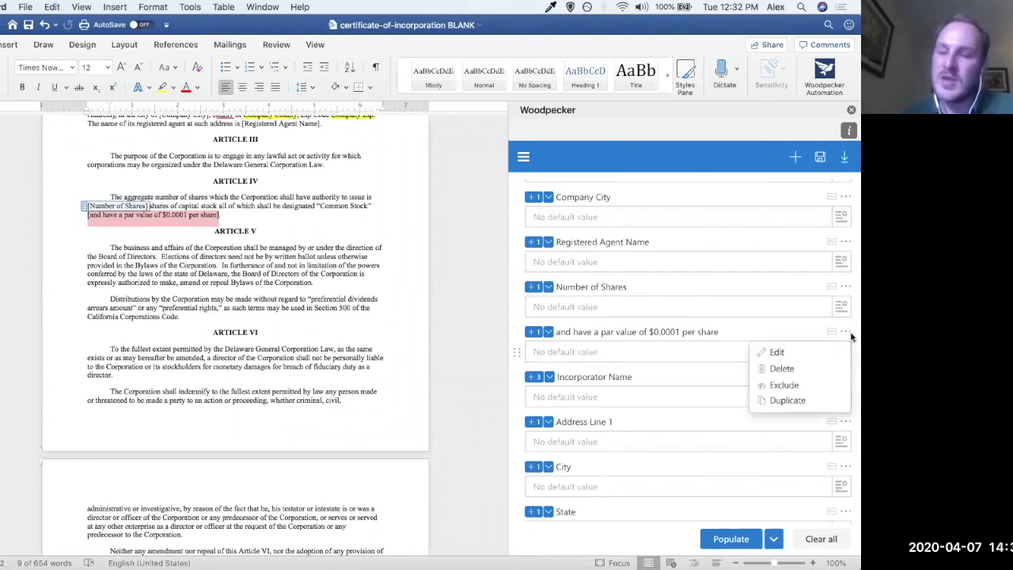
click(776, 351)
triple_click(617, 268)
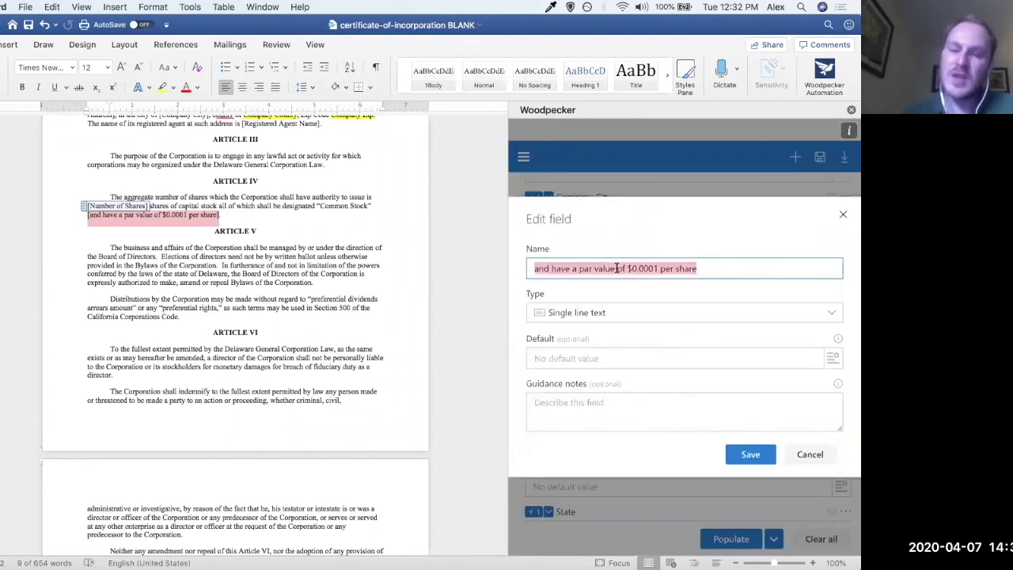
text(Par Value)
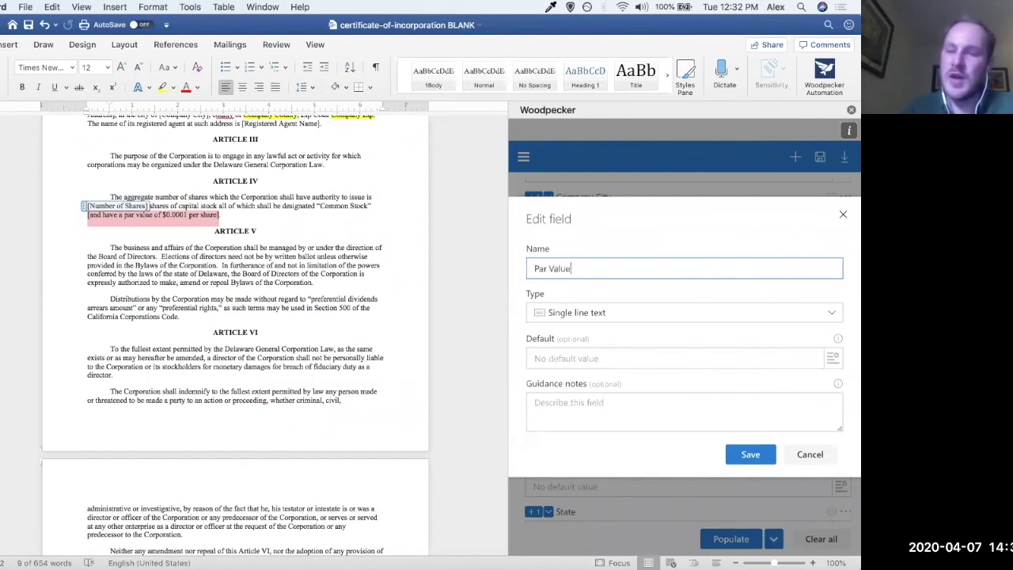
key(Return)
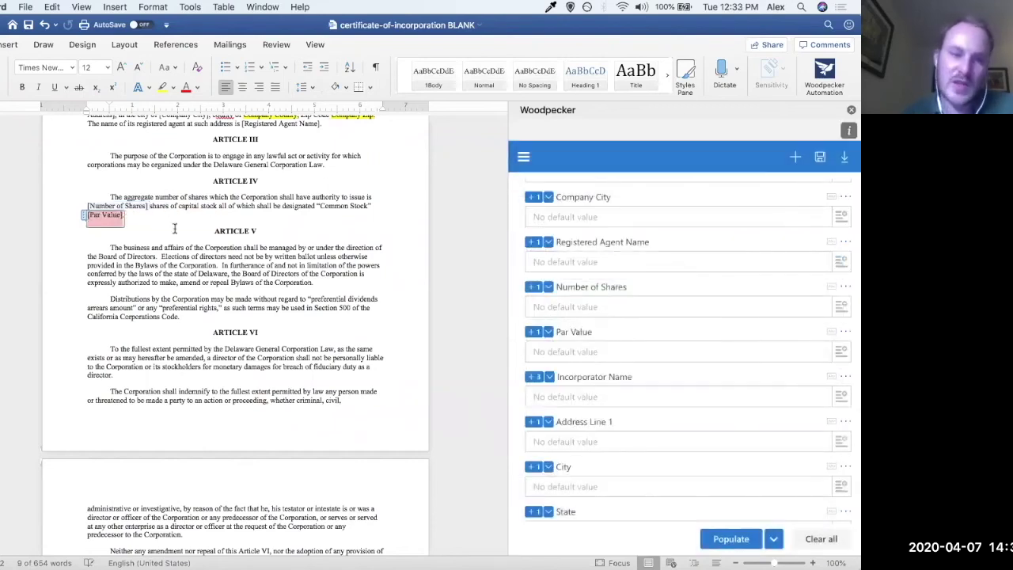
click(174, 229)
scroll(676, 373, down, 5)
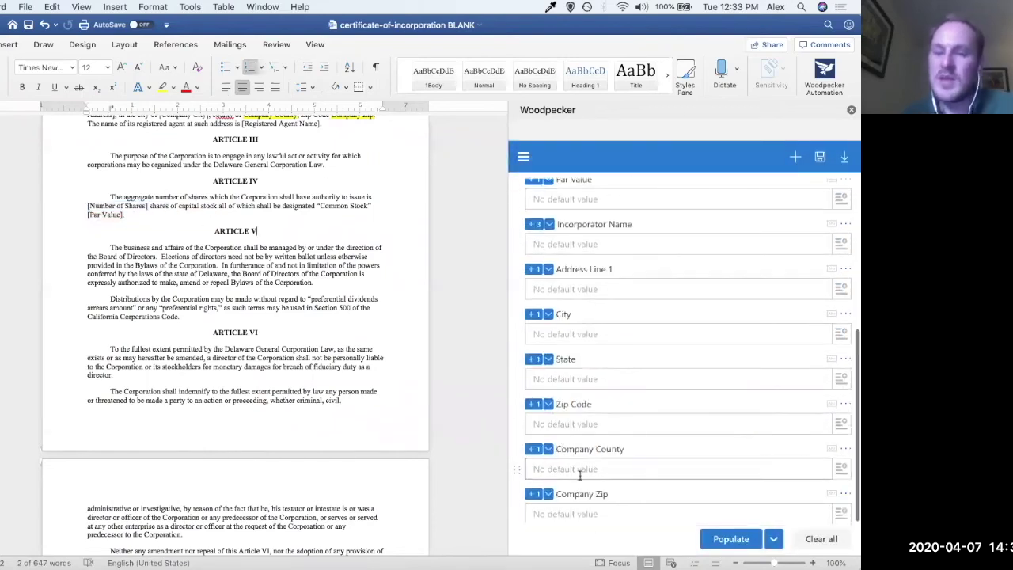
scroll(582, 459, up, 5)
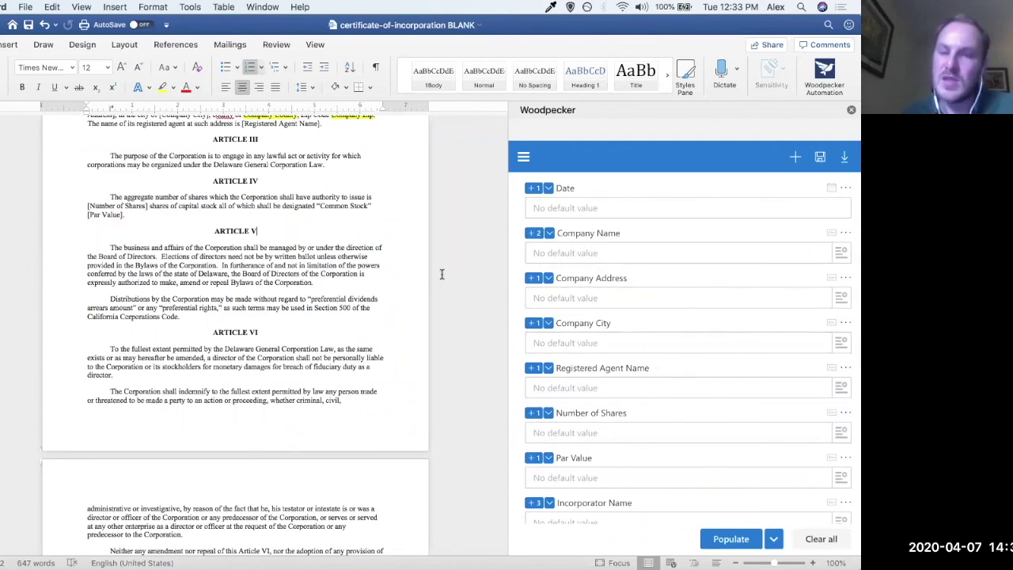
scroll(442, 274, up, 5)
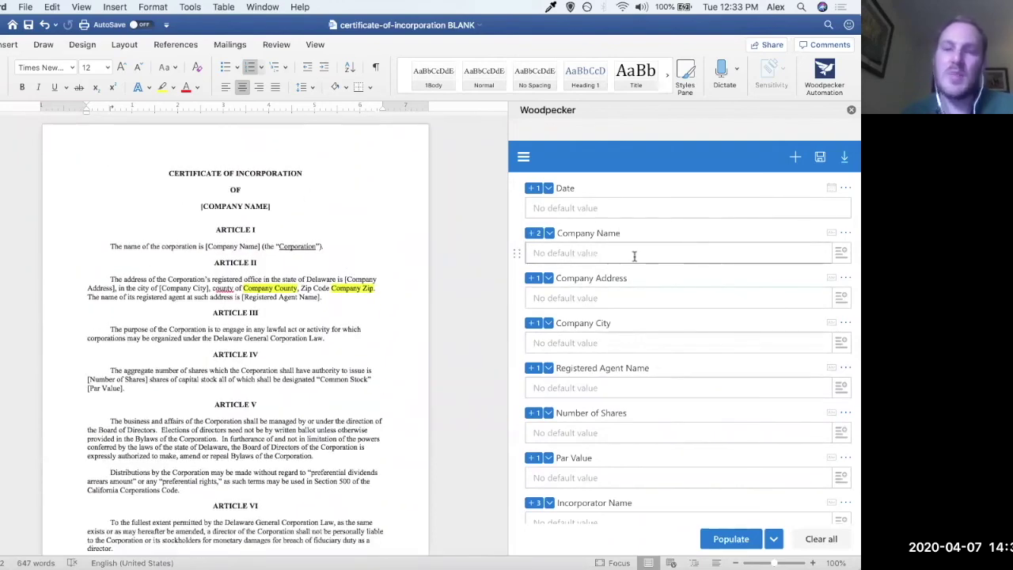
click(24, 7)
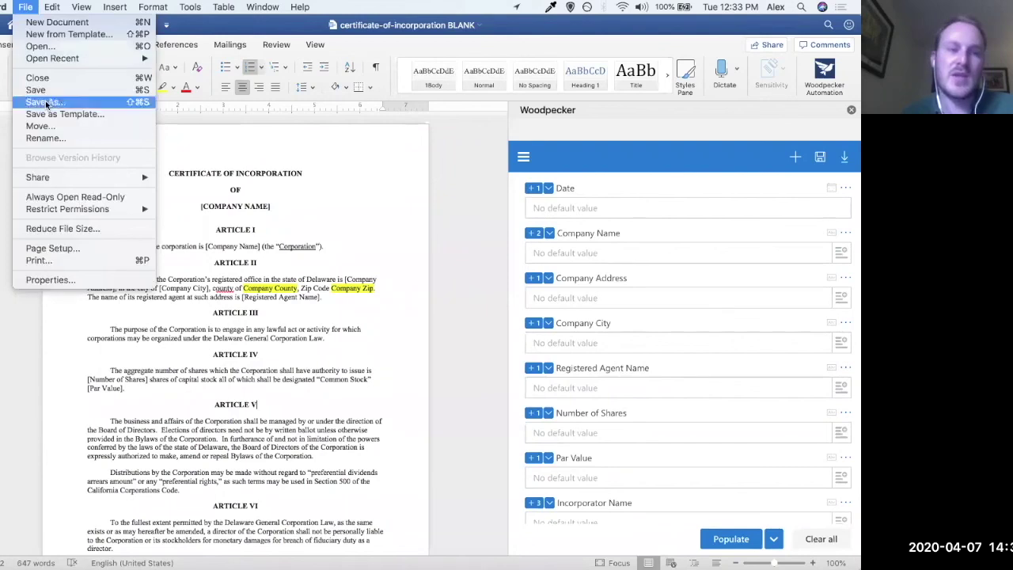
key(Escape)
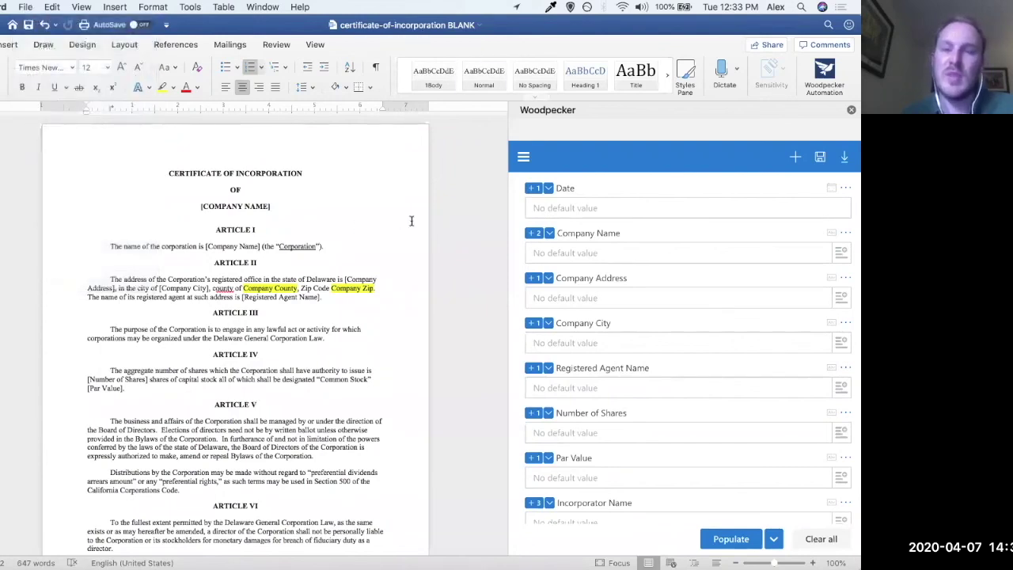
click(819, 159)
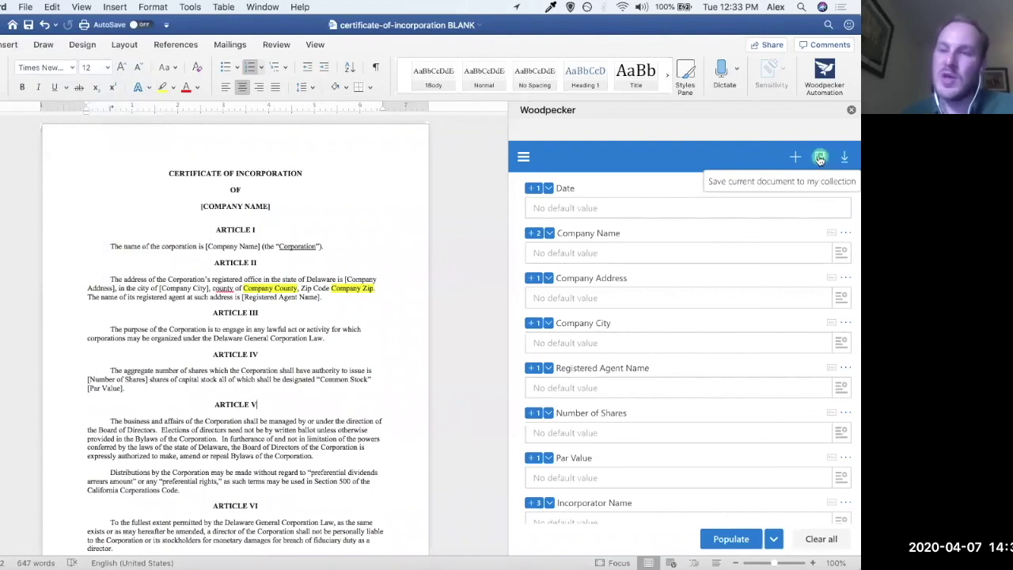